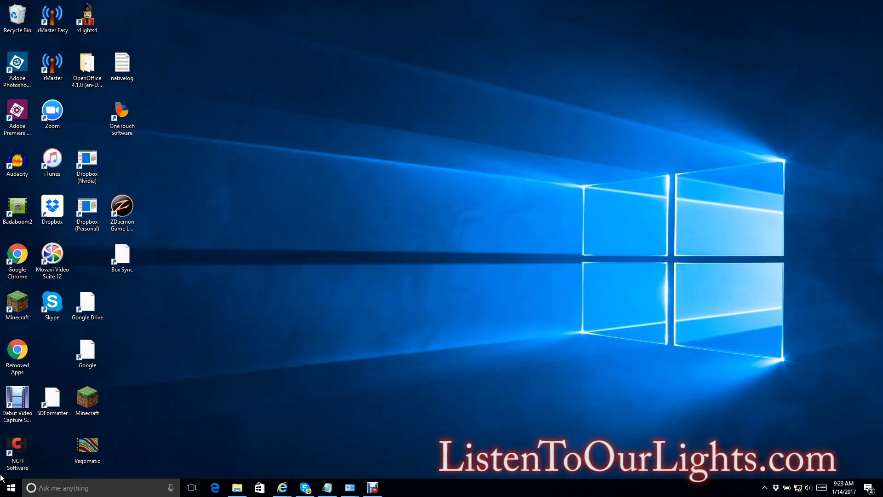
Step: Start the Light-O-Rama Control Panel from the Start menu and launch its Sequence Editor from the tray icon
click(12, 487)
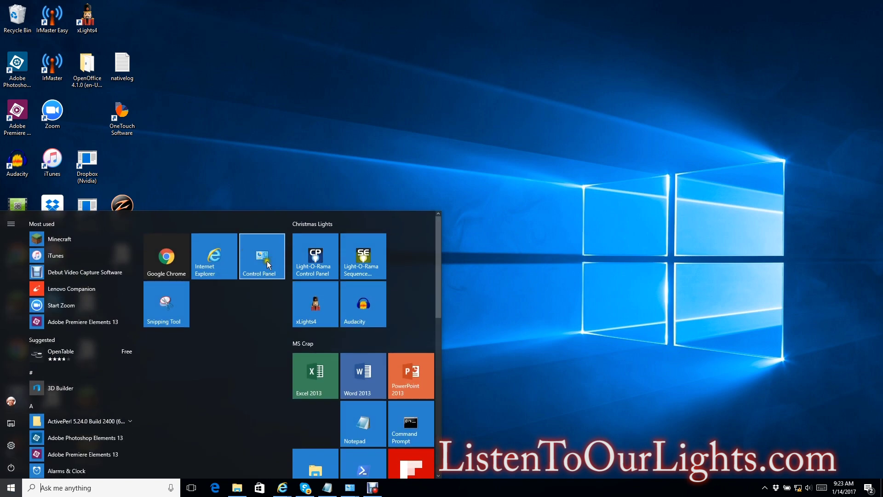
click(305, 256)
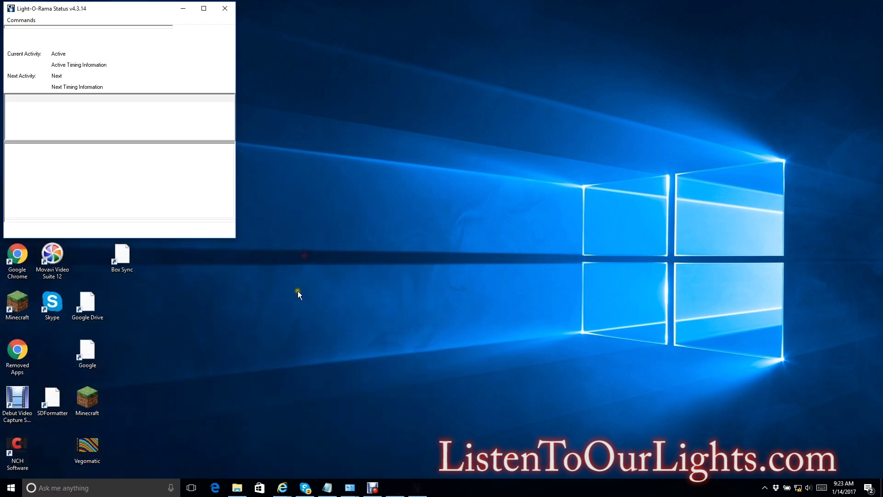
click(146, 154)
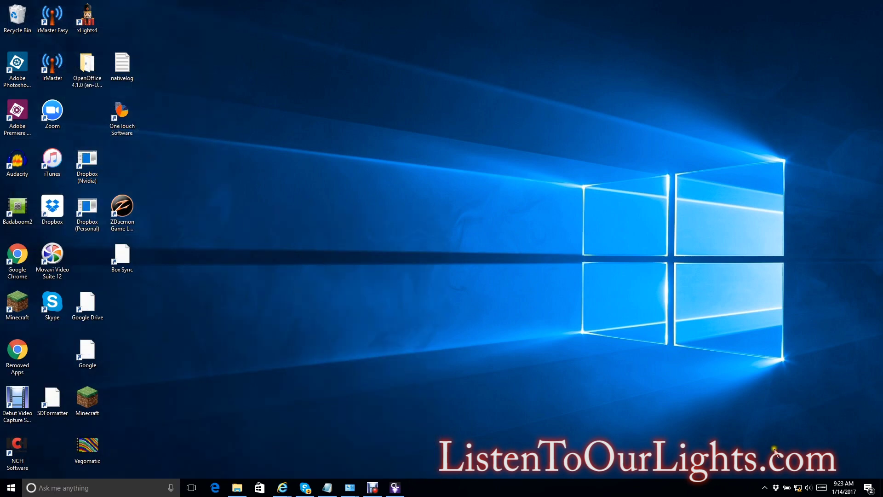
right_click(794, 456)
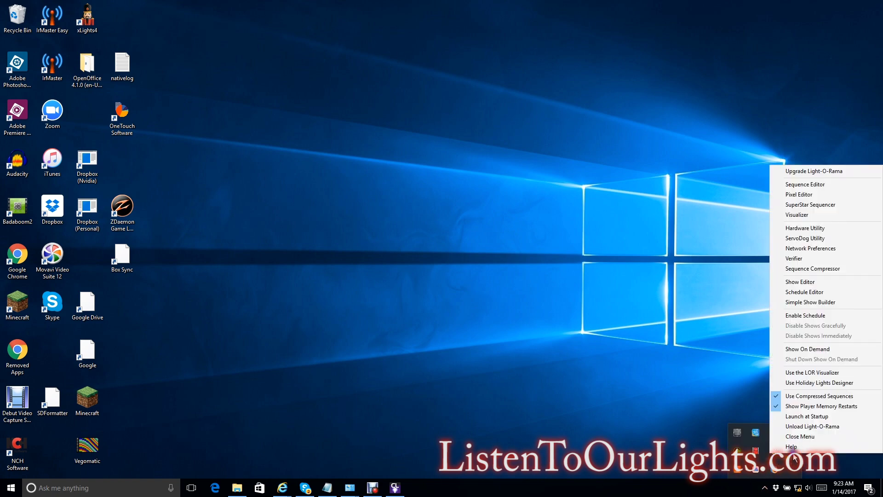
click(828, 186)
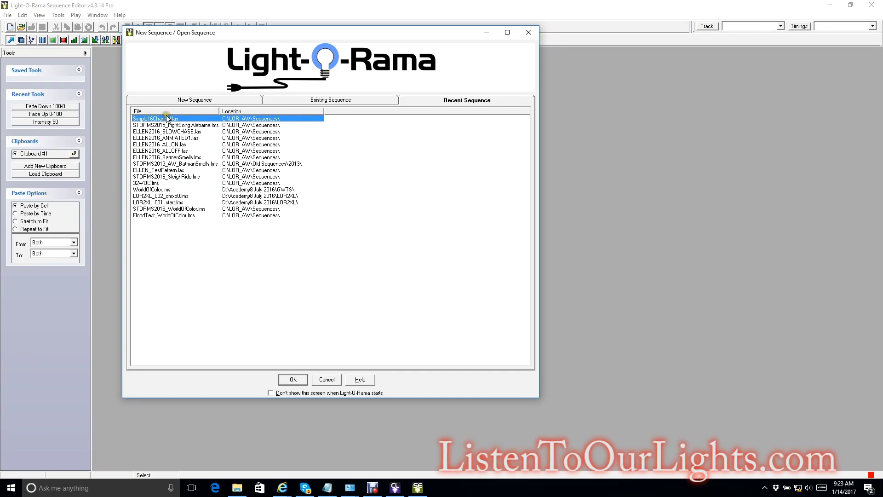
Step: Open Simple16Channel.las from Recent Sequences, look over its 16-channel chase grid, then close the editor
double_click(165, 120)
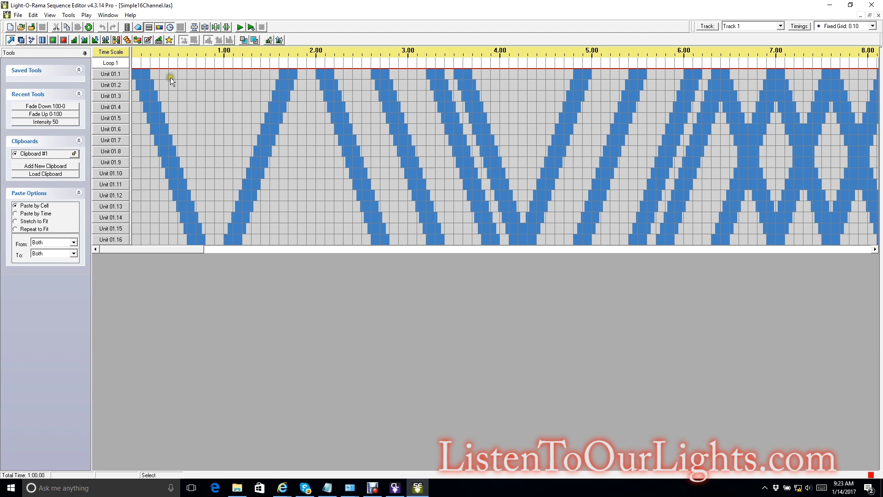
drag(130, 252, 95, 256)
mouse_move(135, 188)
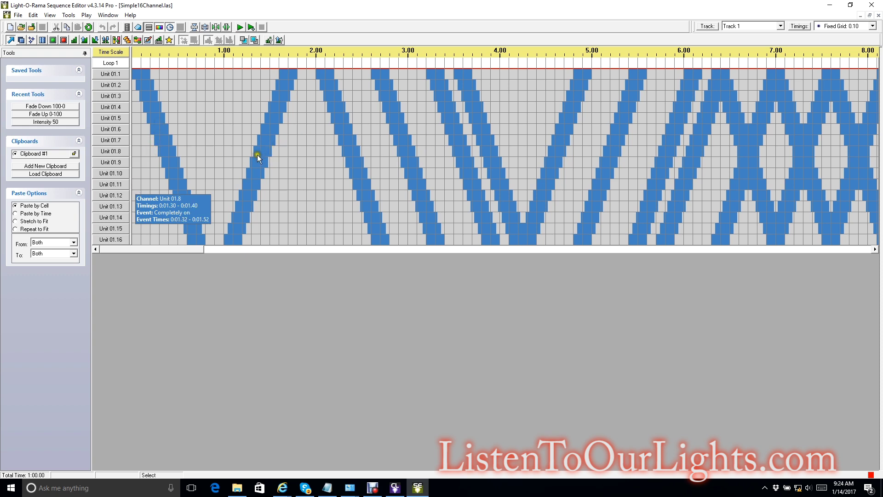
click(174, 249)
mouse_move(138, 247)
mouse_down()
mouse_move(238, 244)
mouse_move(137, 247)
mouse_up()
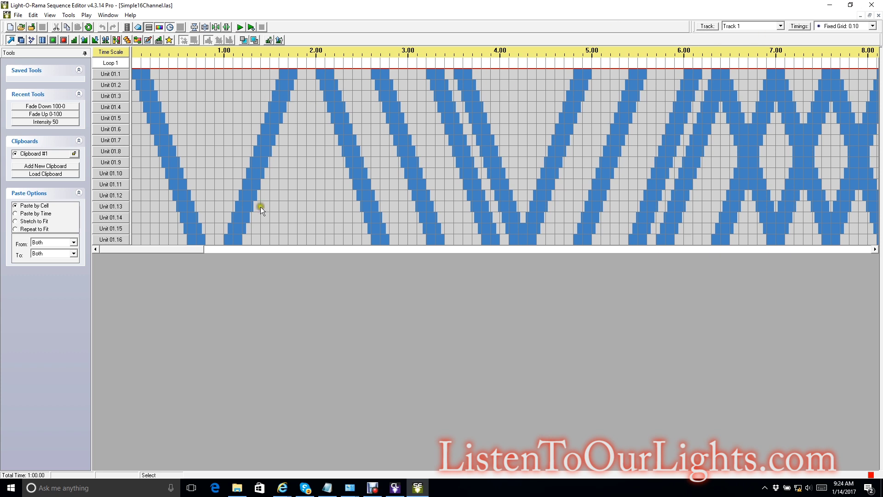
click(871, 5)
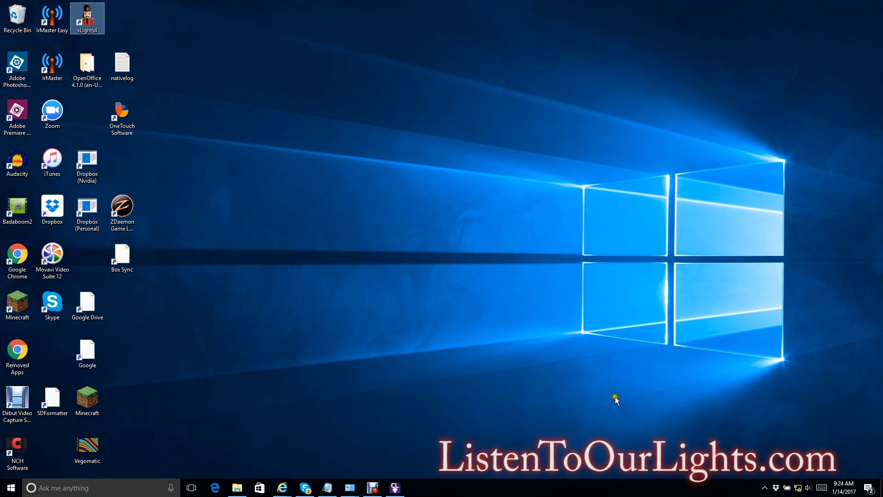
Step: Launch xLights and select the first E1.31 entry in the Setup tab's Lighting Networks list
double_click(97, 27)
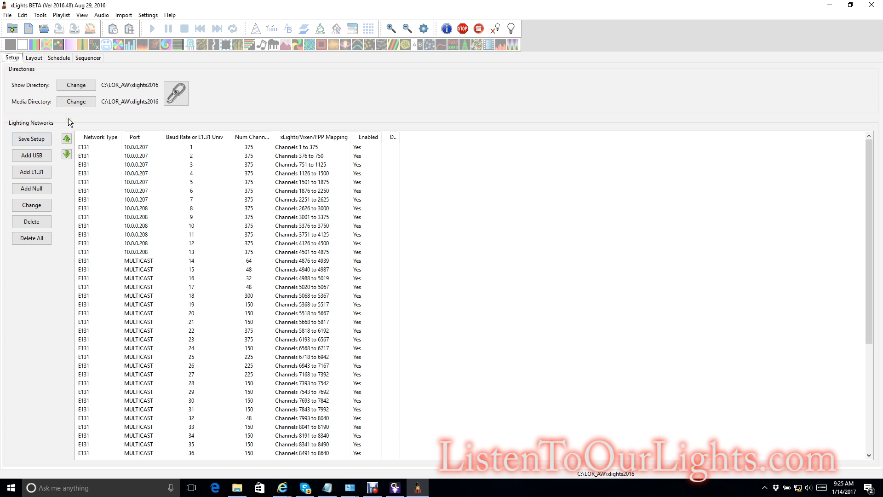
click(147, 151)
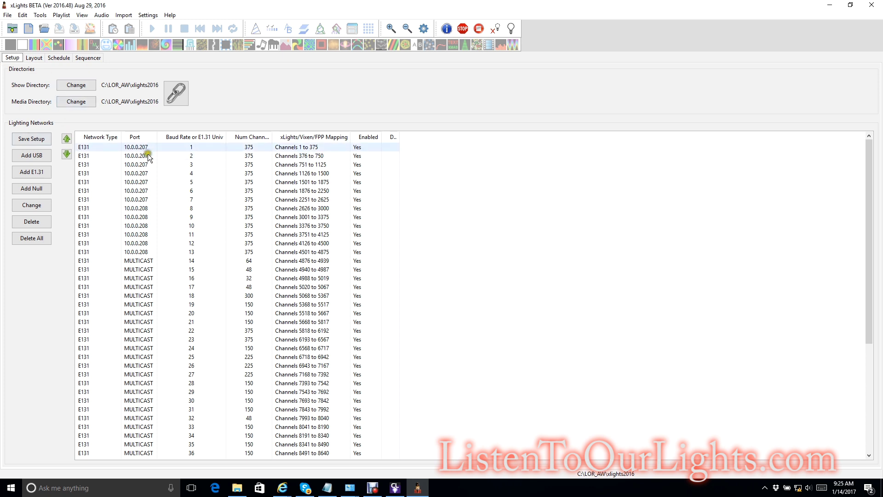
click(43, 157)
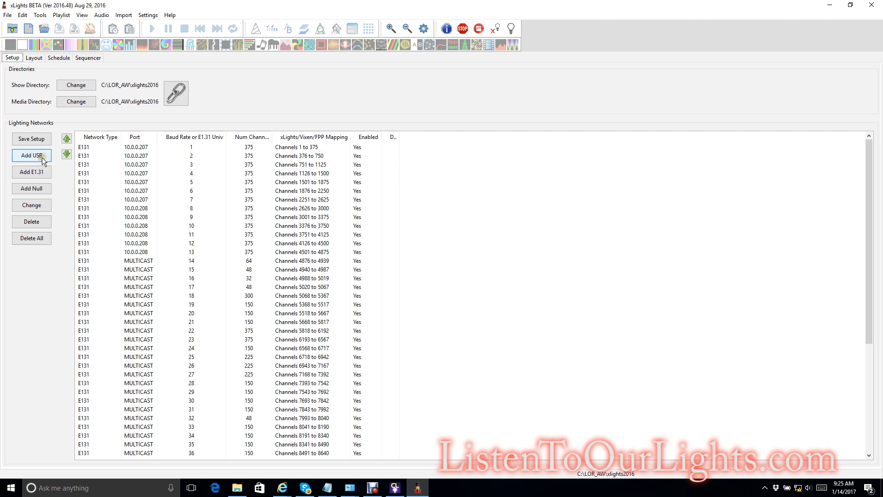
click(51, 154)
Step: Create a folder 'xlights test' inside LOR_AW and select it as the show directory
click(76, 85)
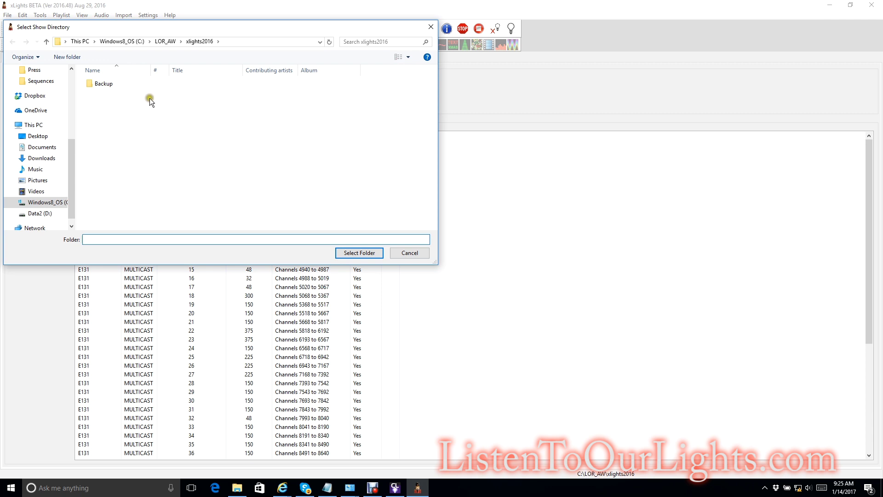
click(165, 42)
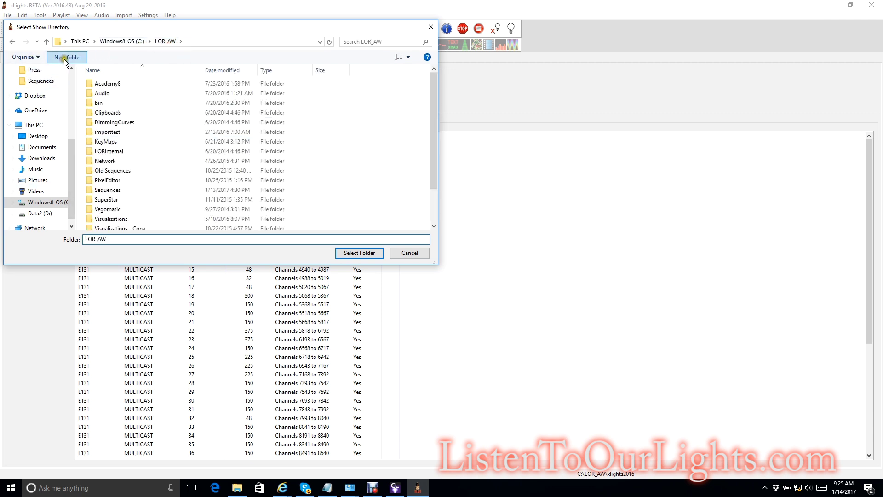
click(64, 59)
text(xlig)
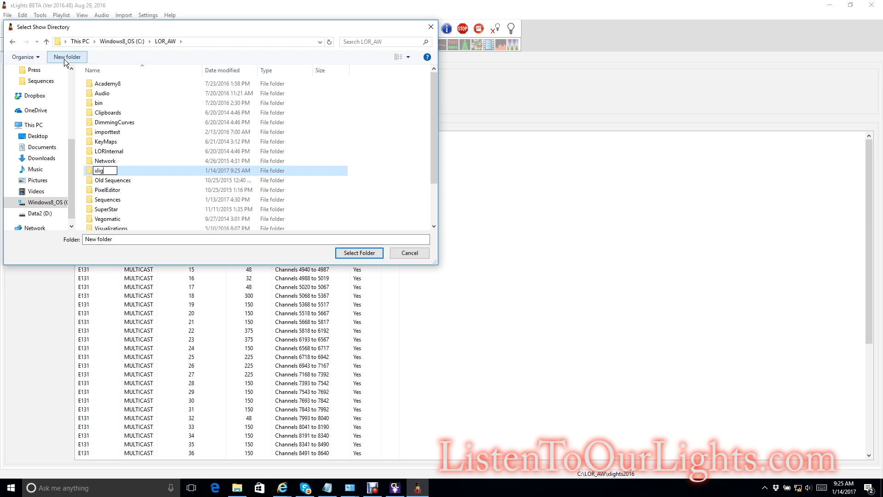
text(hts test)
key(Return)
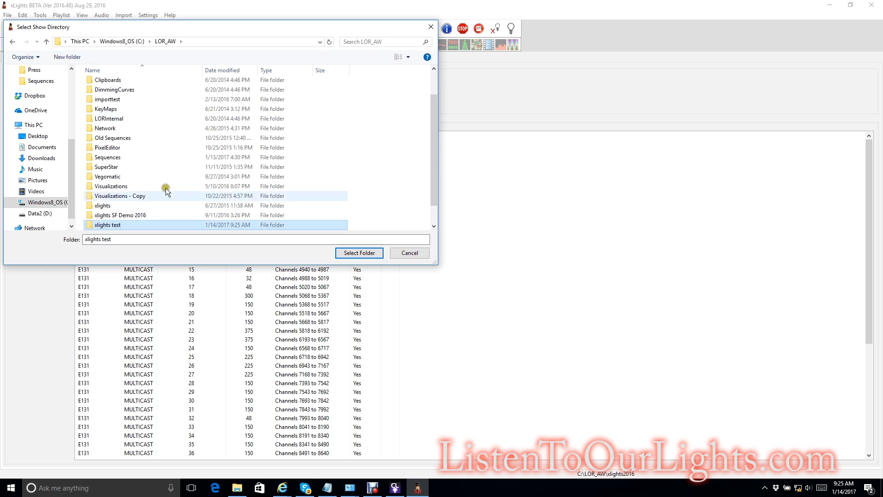
click(355, 254)
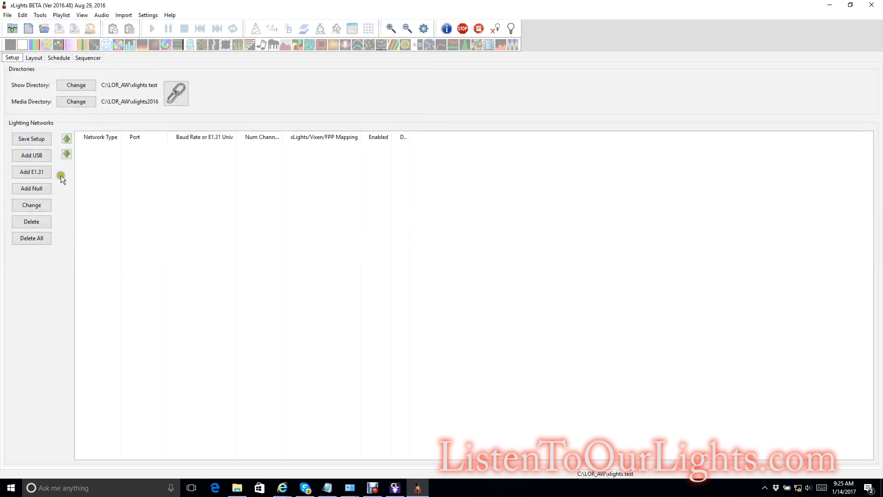
Step: Add a LOR USB network with port NotConnected, 19200 baud and last channel 16
click(40, 156)
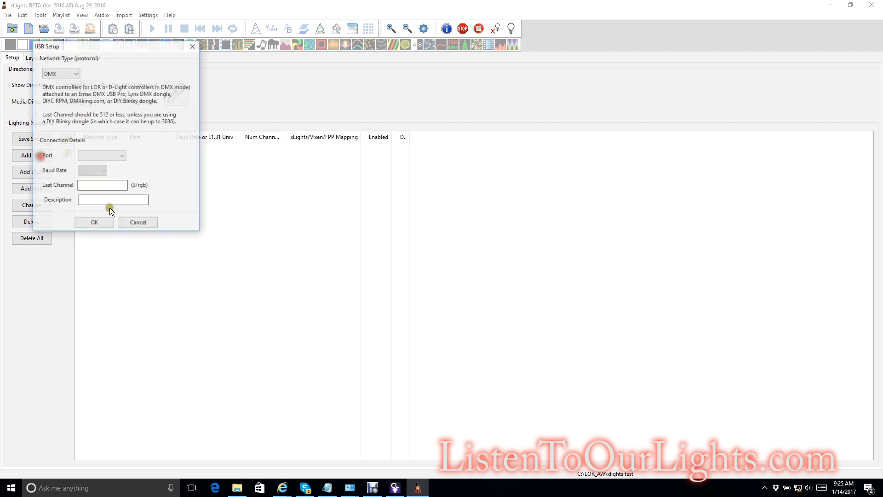
click(76, 73)
click(59, 96)
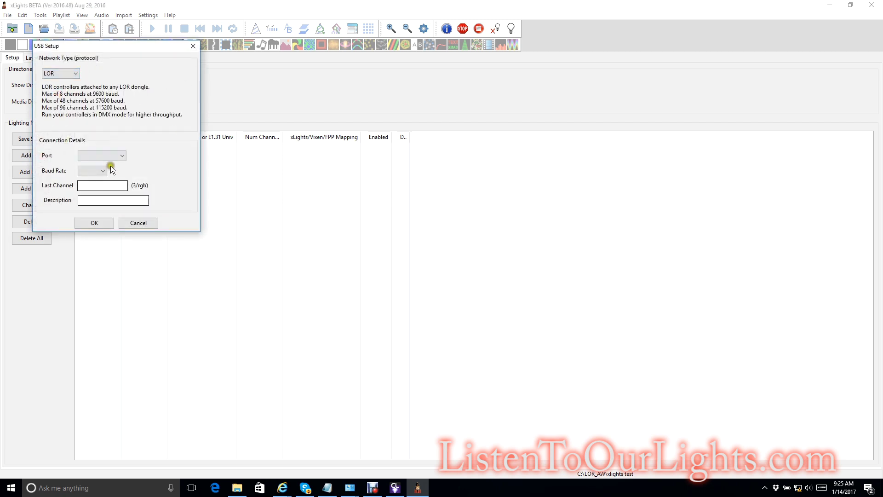
click(112, 156)
click(102, 164)
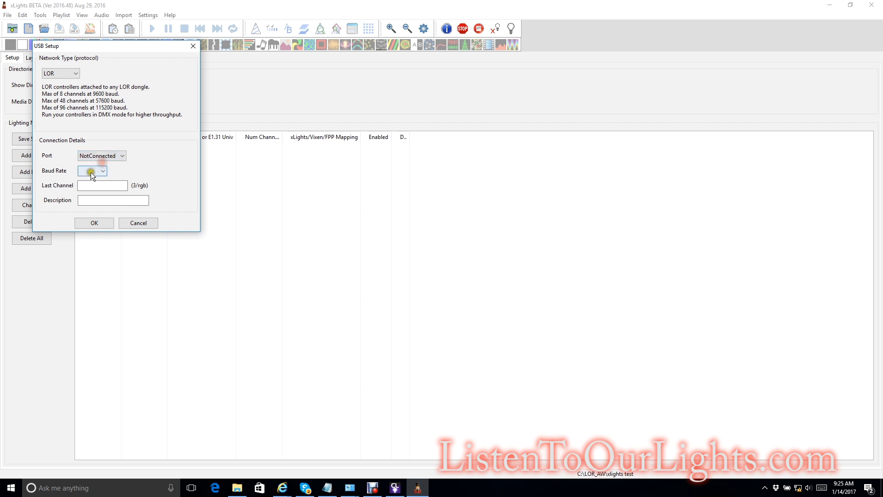
click(103, 171)
click(99, 189)
click(98, 190)
text(16)
click(89, 225)
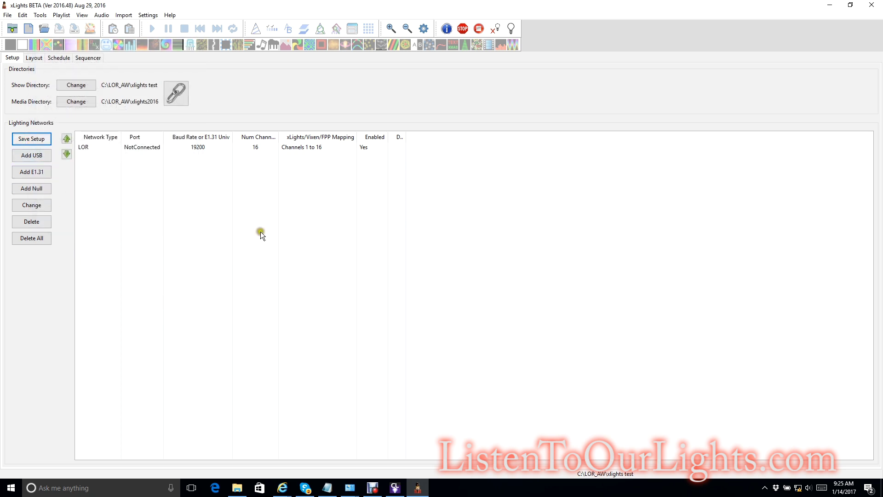
click(40, 15)
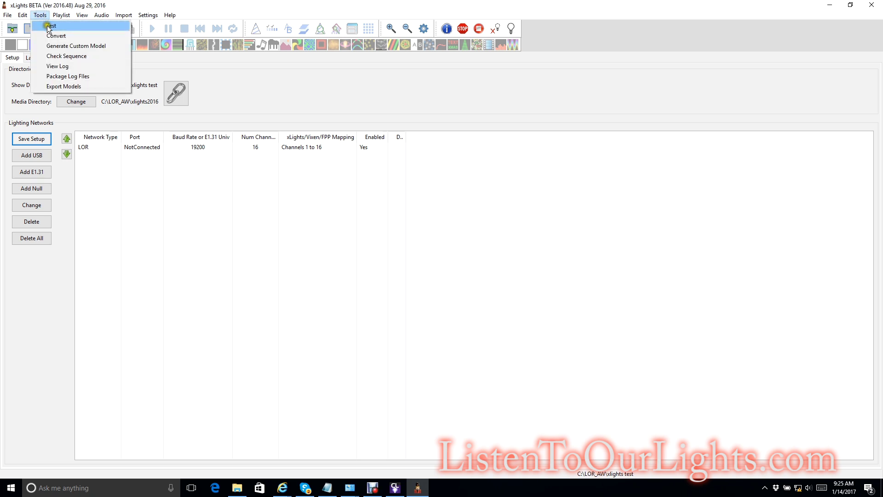
Step: In the File Conversion tool, choose Simple16Channel.las as an LOR Animation Sequences file to convert
click(50, 32)
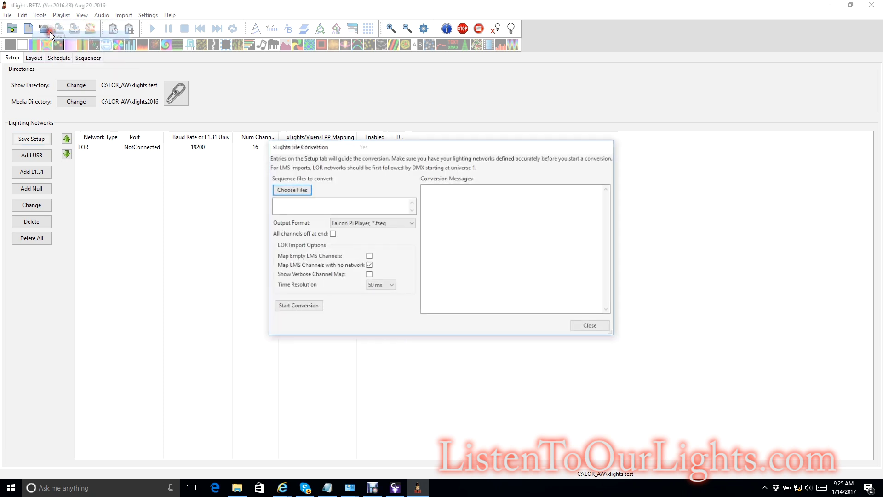
click(285, 191)
click(687, 371)
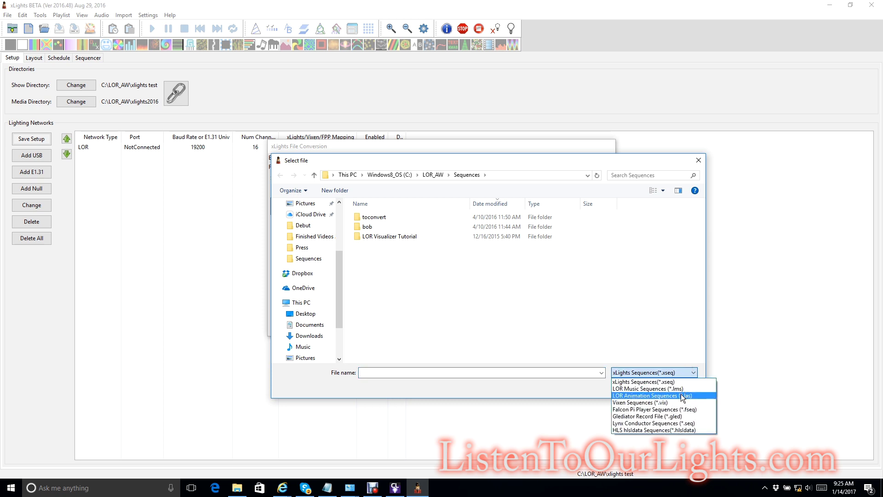
click(682, 398)
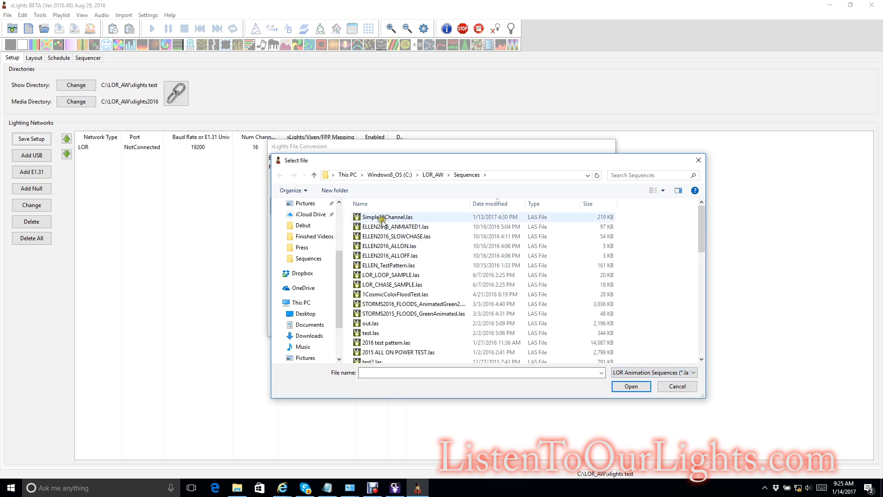
click(382, 218)
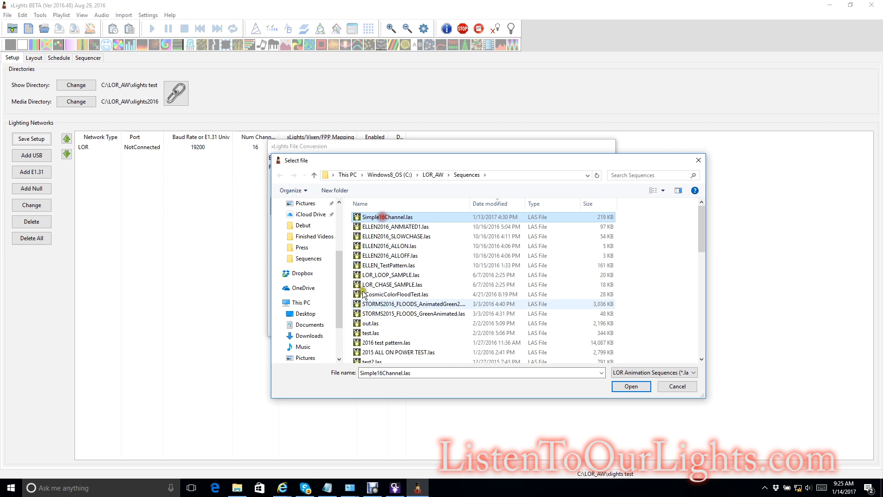
click(619, 387)
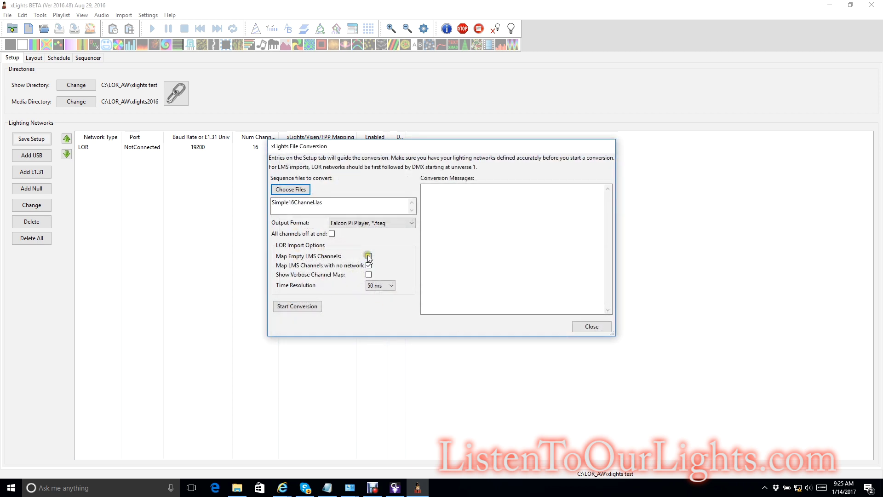
Step: With Falcon Pi Player output, tick All channels off at end and Map Empty LMS Channels, untick no-network mapping, and convert
click(335, 237)
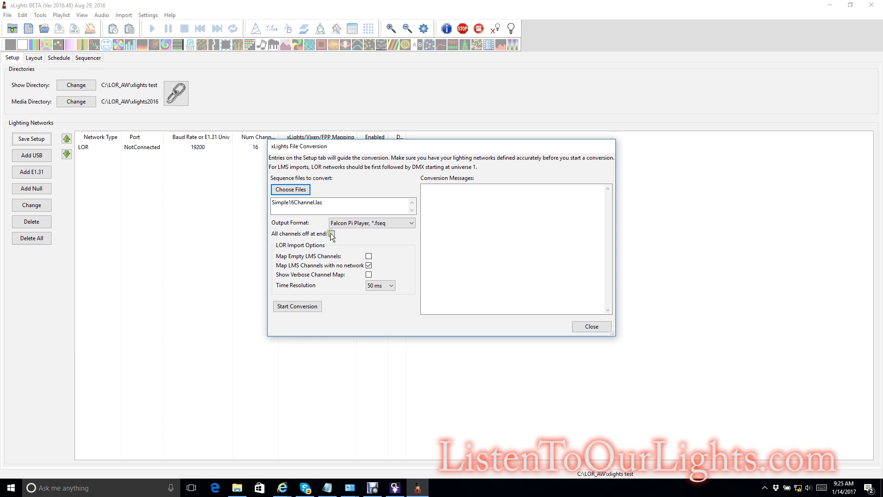
click(379, 225)
click(464, 238)
click(380, 246)
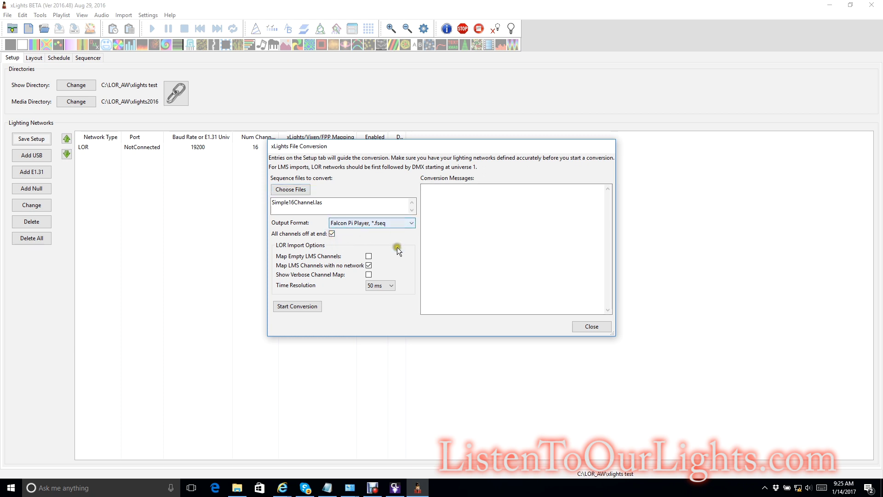
click(368, 256)
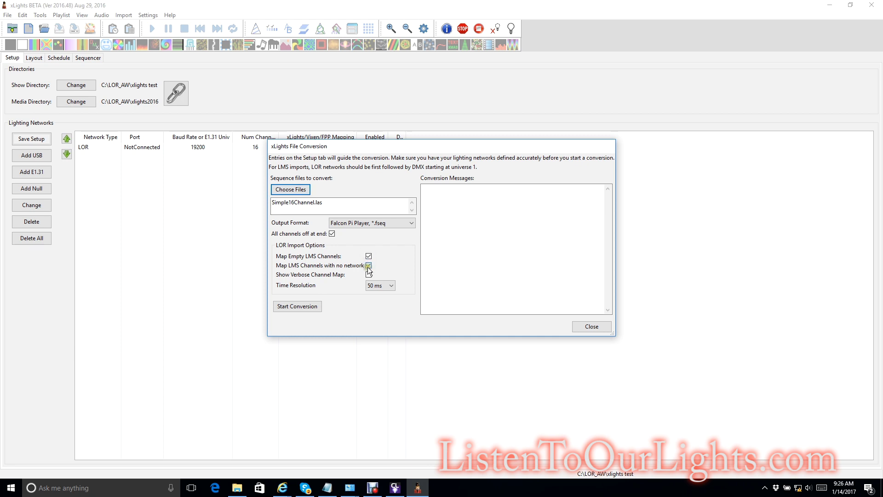
click(369, 265)
click(390, 286)
click(306, 307)
Step: Close the finished File Conversion window after Simple16Channel.fseq is written and minimize xLights
click(586, 328)
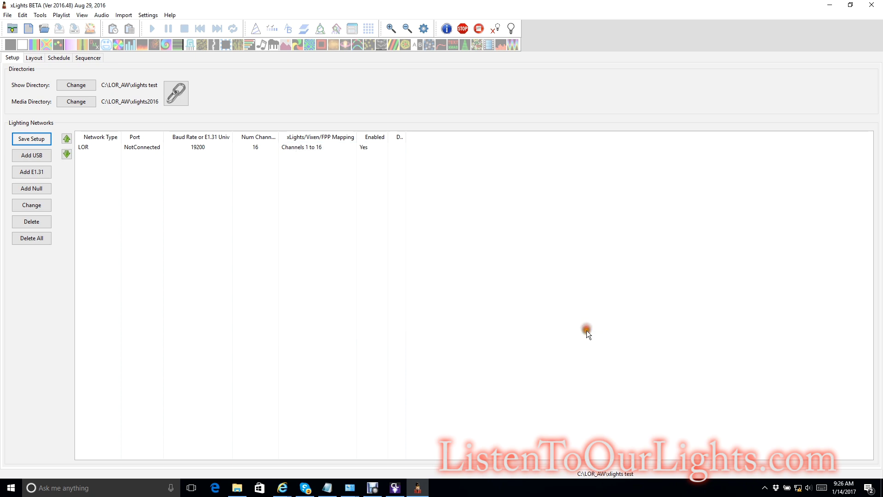
click(829, 6)
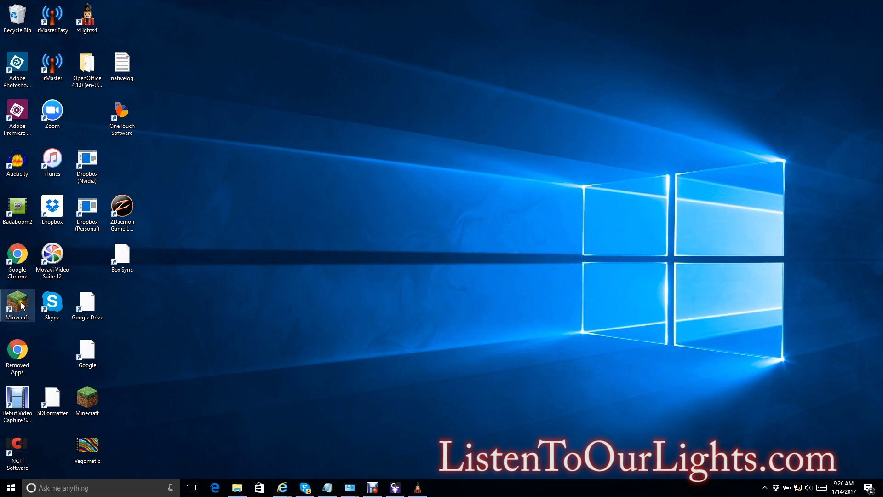
click(17, 258)
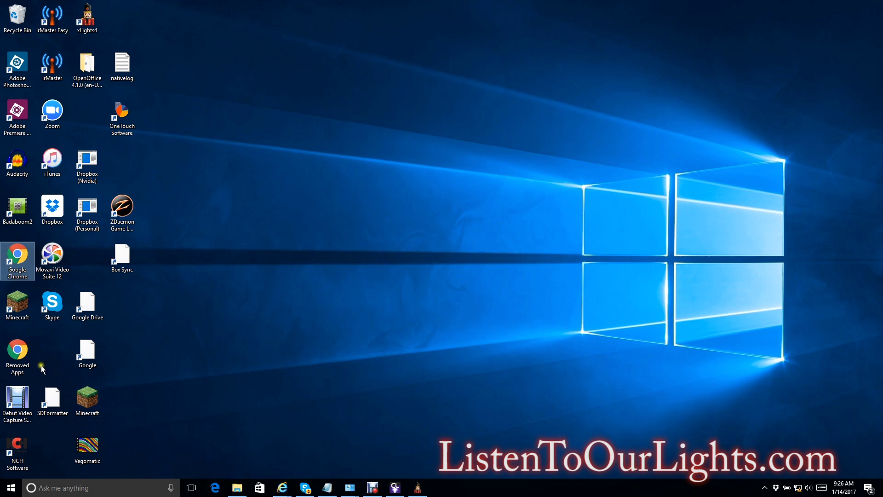
Step: Launch Chrome and load the Falcon Player web interface at 10.0.0.213
double_click(17, 262)
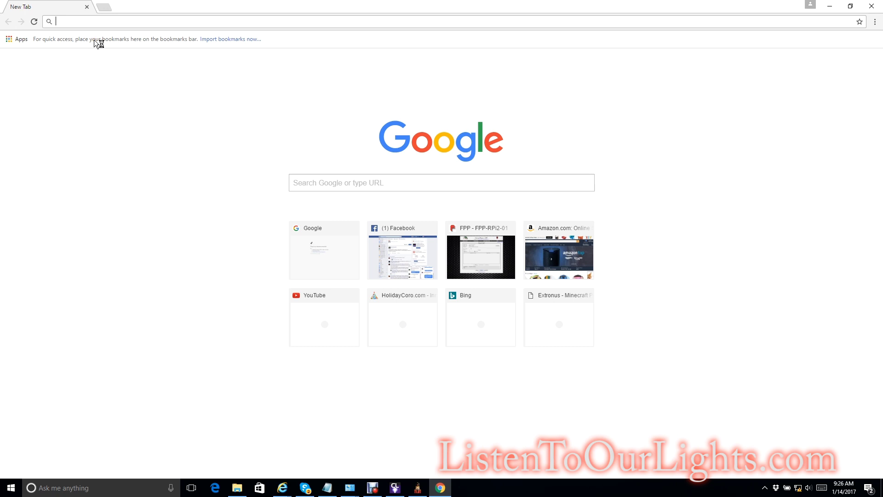
text(10.0.)
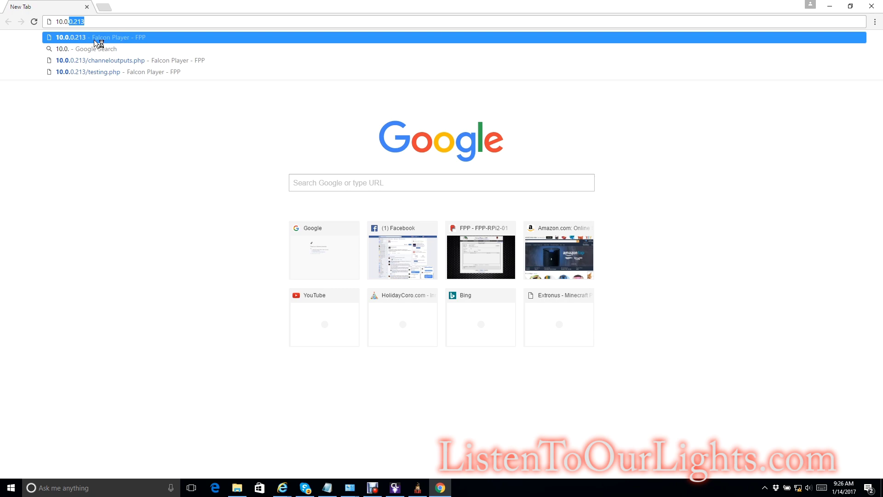
text(0.213)
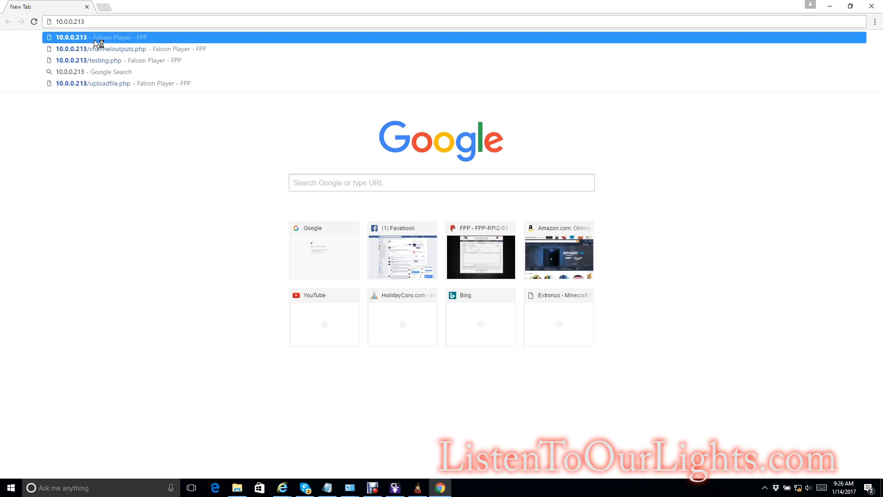
key(Return)
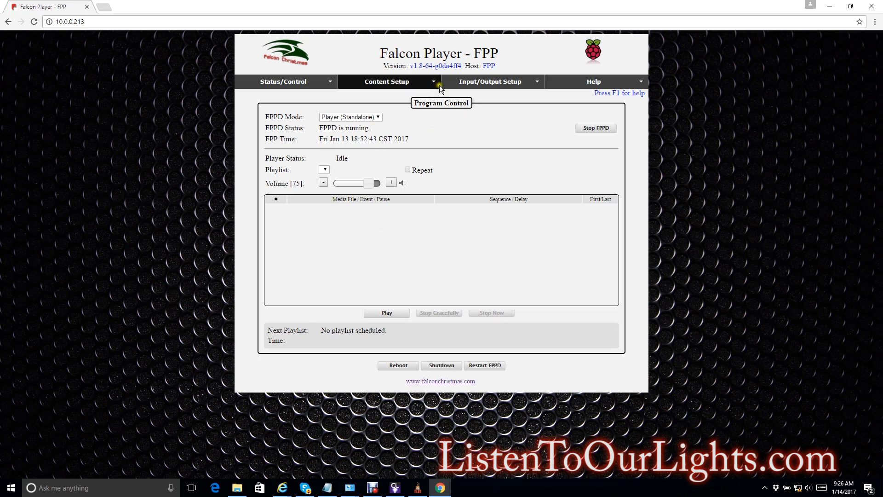
Step: Go to Channel Outputs' Other tab and delete the existing LOR output row
click(489, 84)
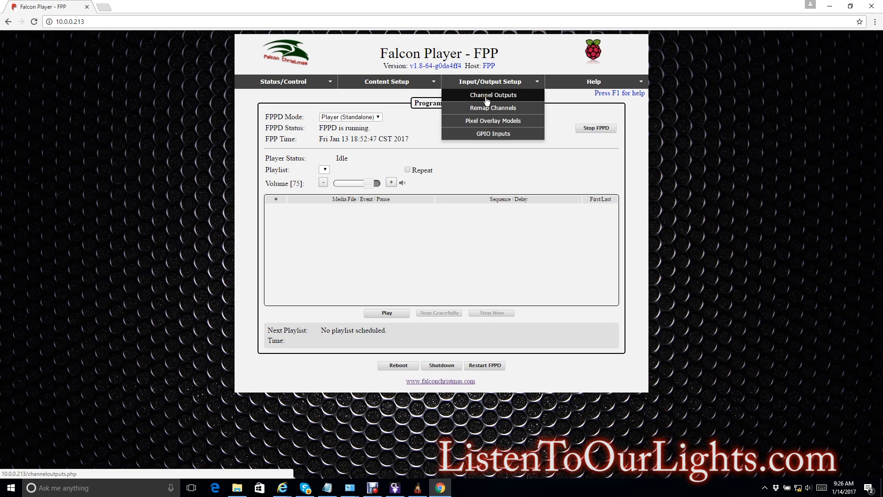
click(487, 97)
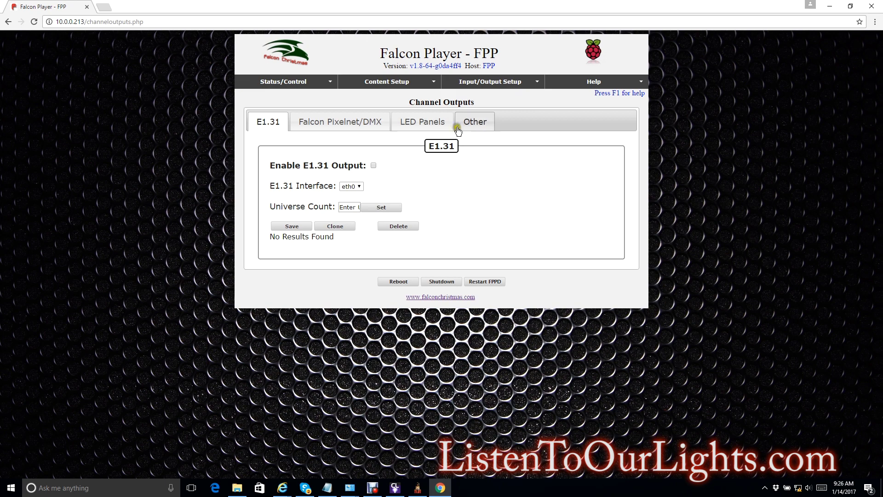
click(474, 122)
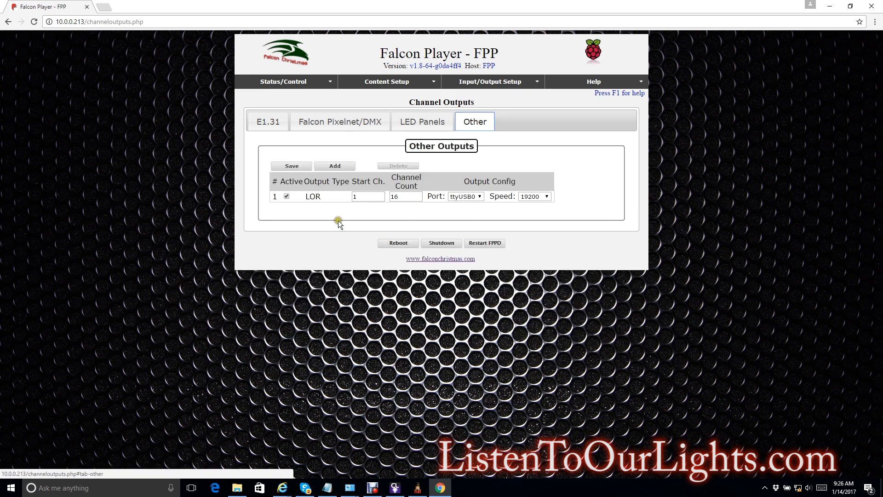
click(305, 197)
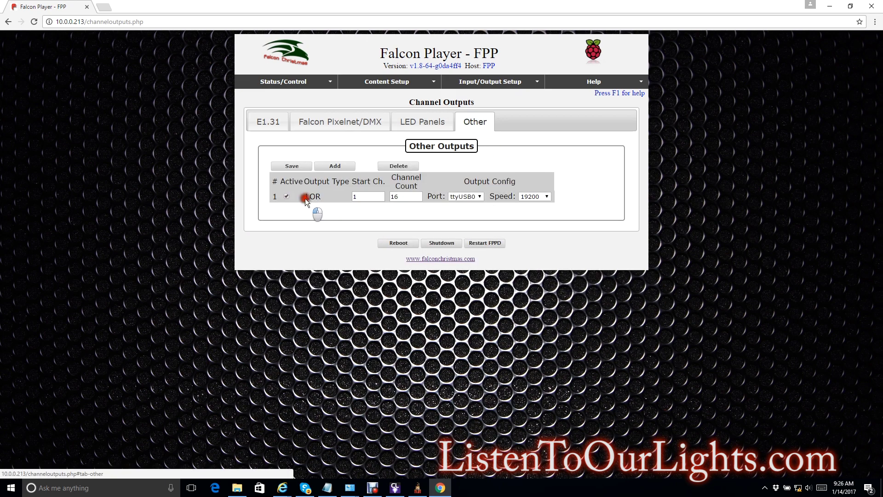
click(397, 165)
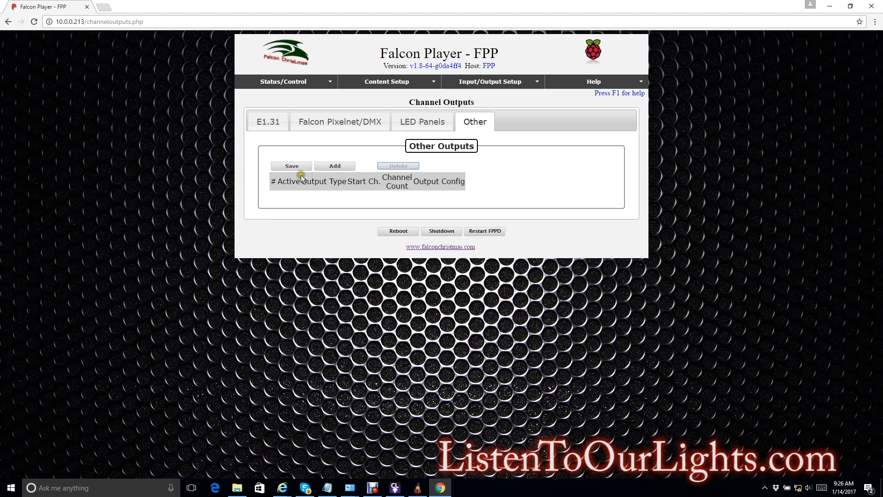
Step: Add an active LOR output on port ttyUSB0 at 19200 baud for channels 1–16 and save it
click(334, 167)
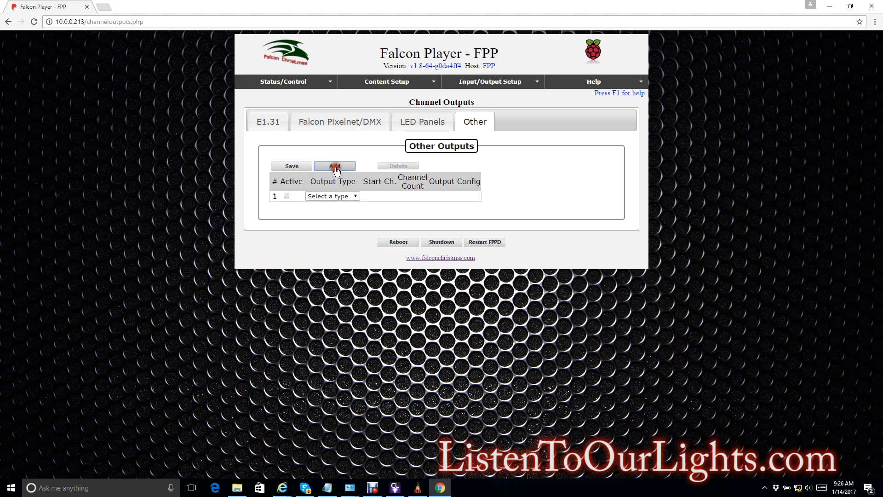
click(354, 197)
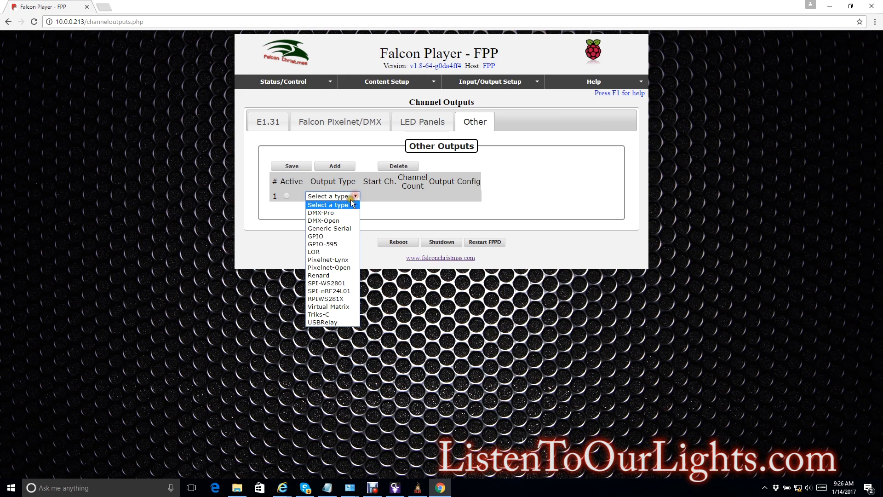
click(321, 252)
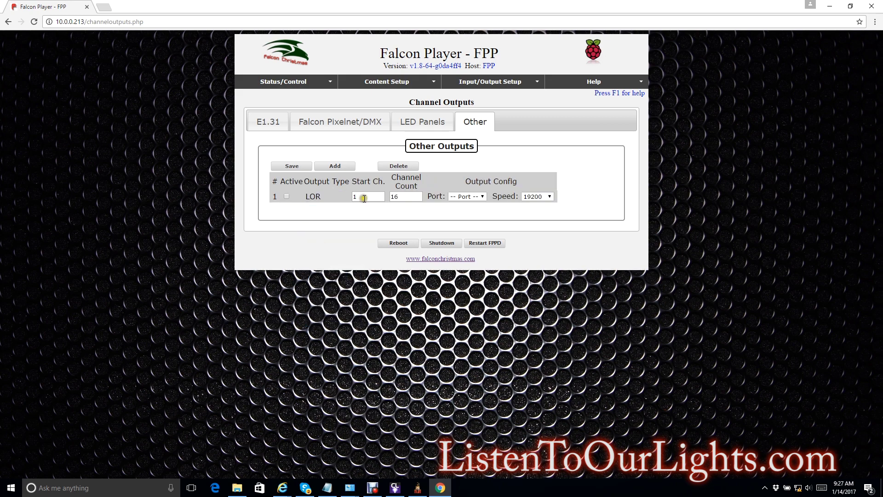
click(484, 196)
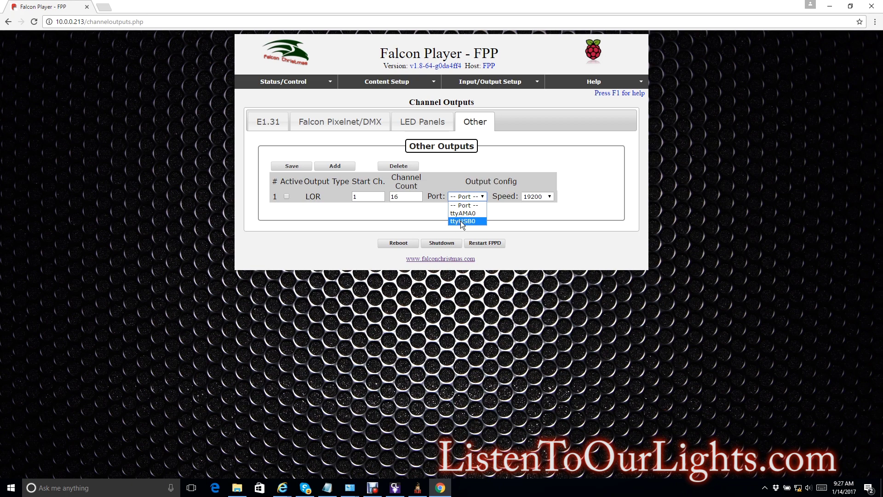
click(460, 221)
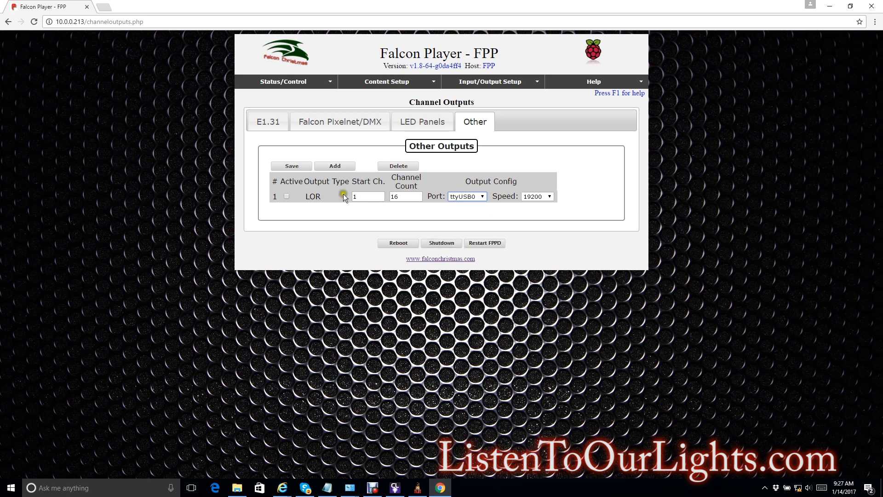
click(286, 196)
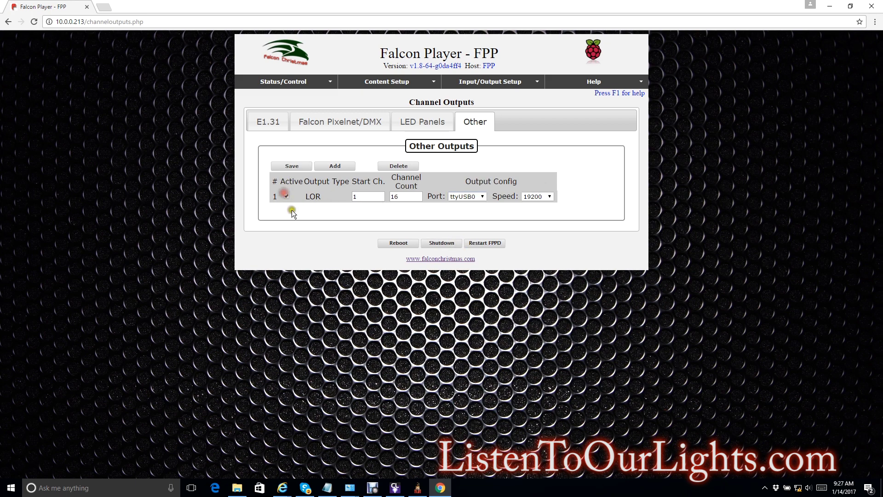
click(295, 166)
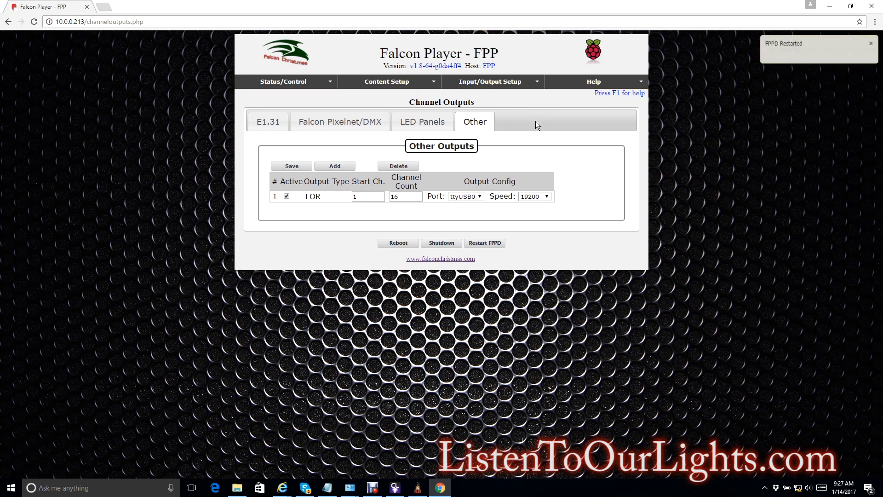
Step: Upload Simple16Channel.fseq from the xlights test folder through FPP's File Manager and dismiss the upload entry
click(376, 86)
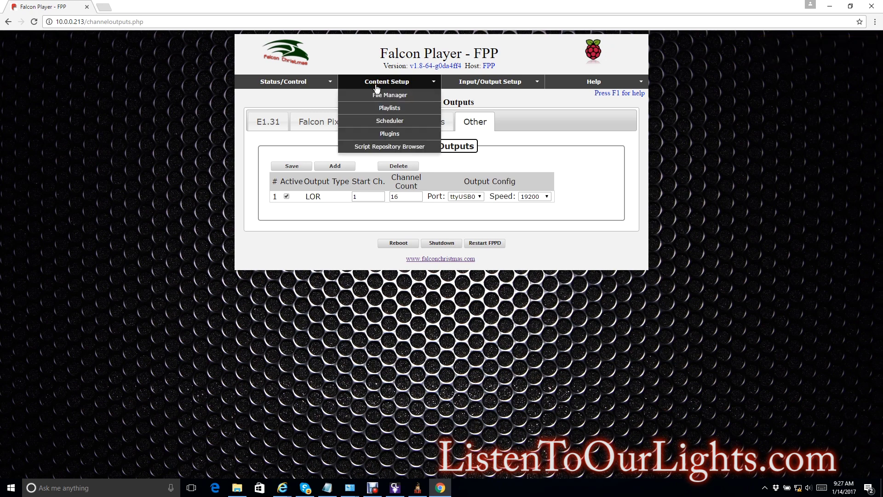
click(381, 97)
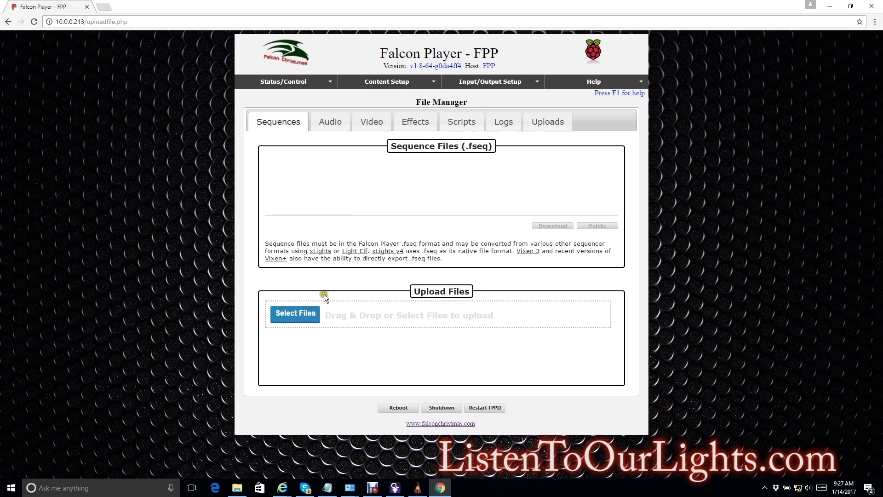
click(294, 315)
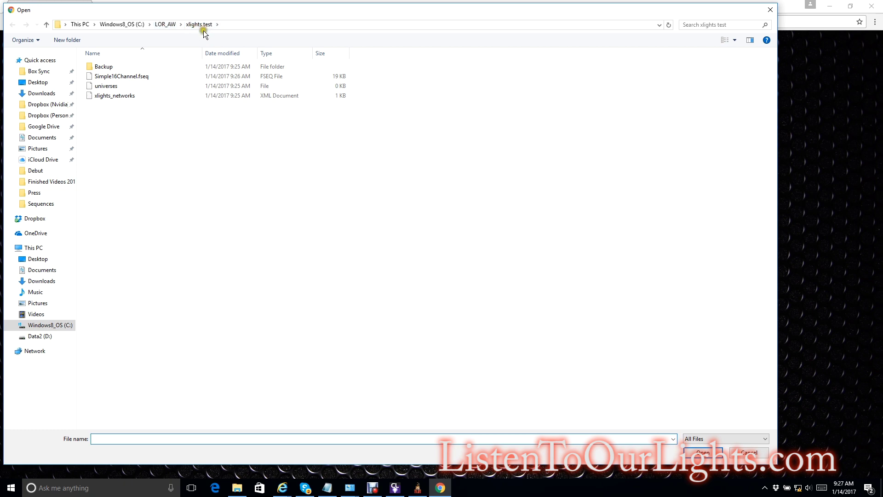
click(127, 77)
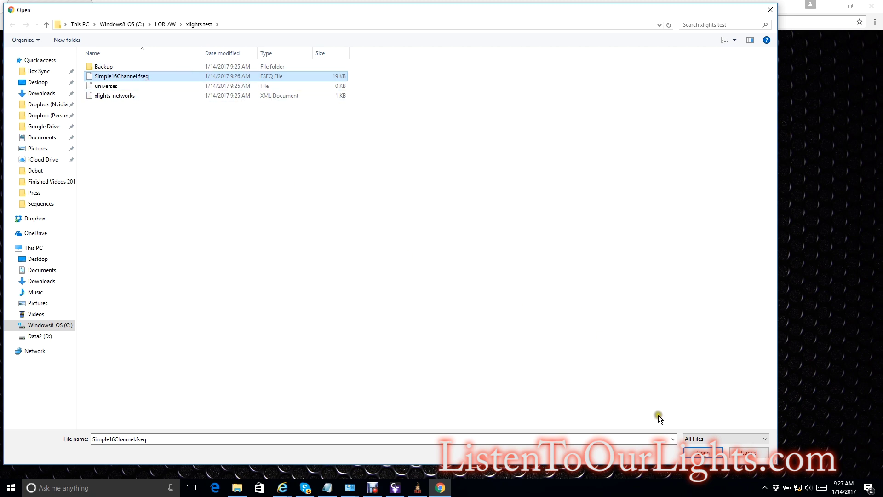
click(703, 452)
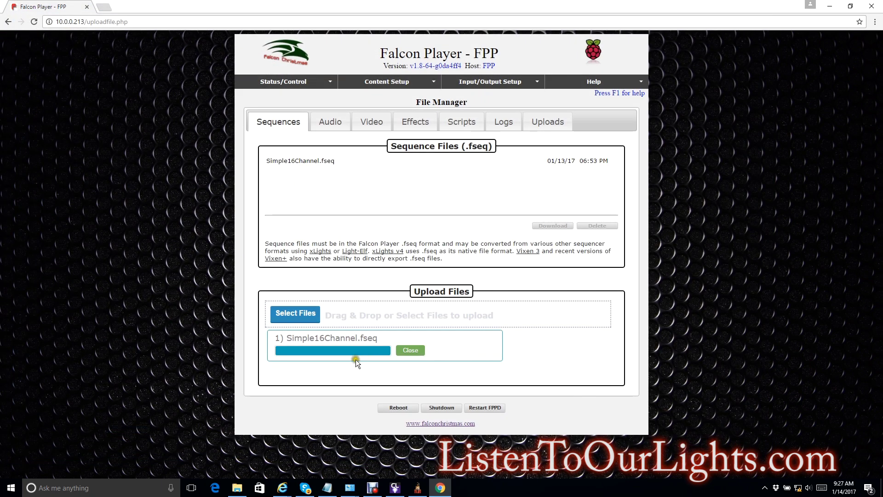
click(400, 349)
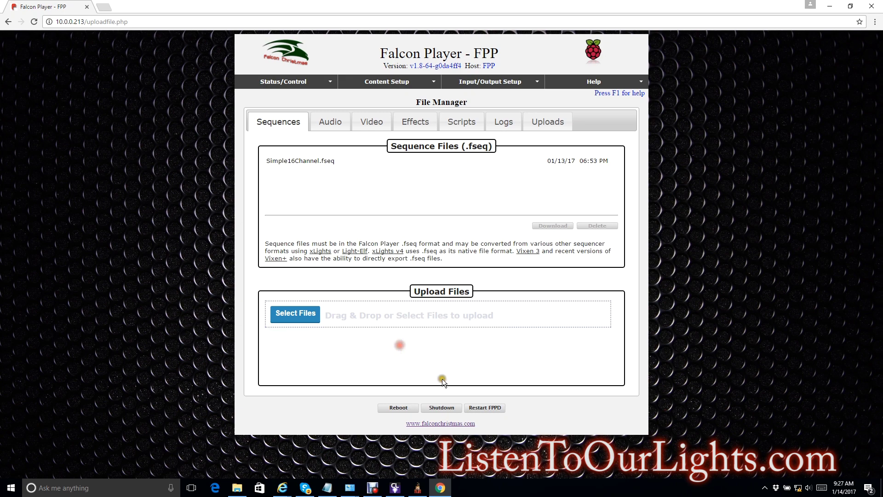
Step: On FPP's Display Testing Sequence tab, select Simple16Channel.fseq as the test sequence
click(260, 82)
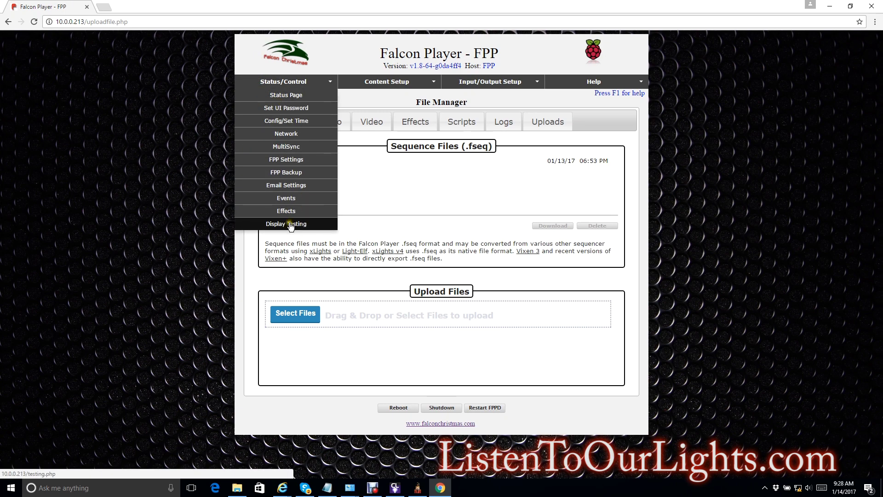
click(290, 224)
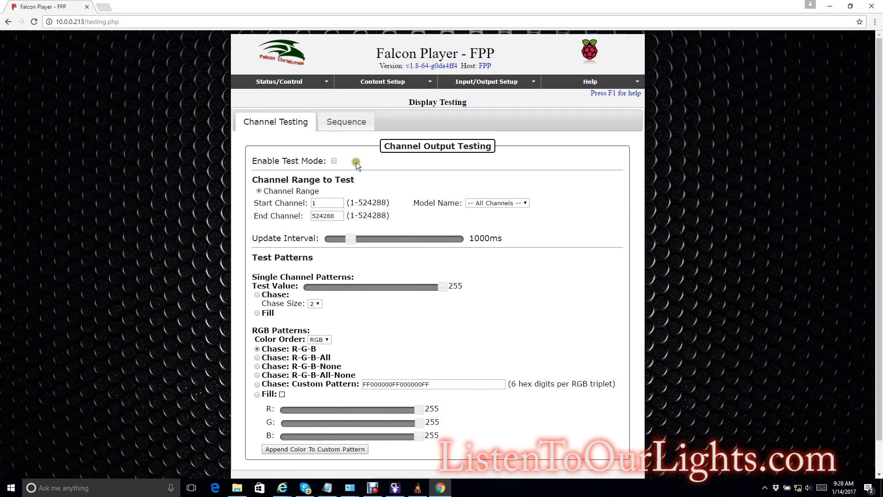
click(347, 122)
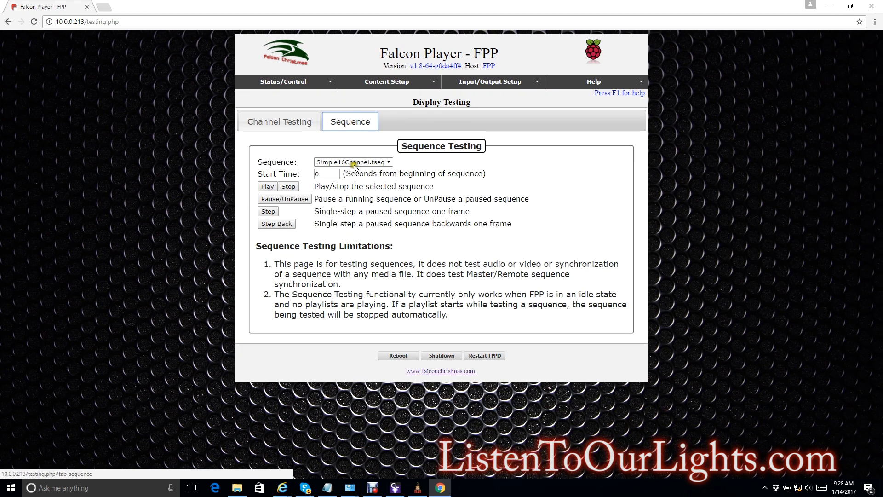
click(388, 163)
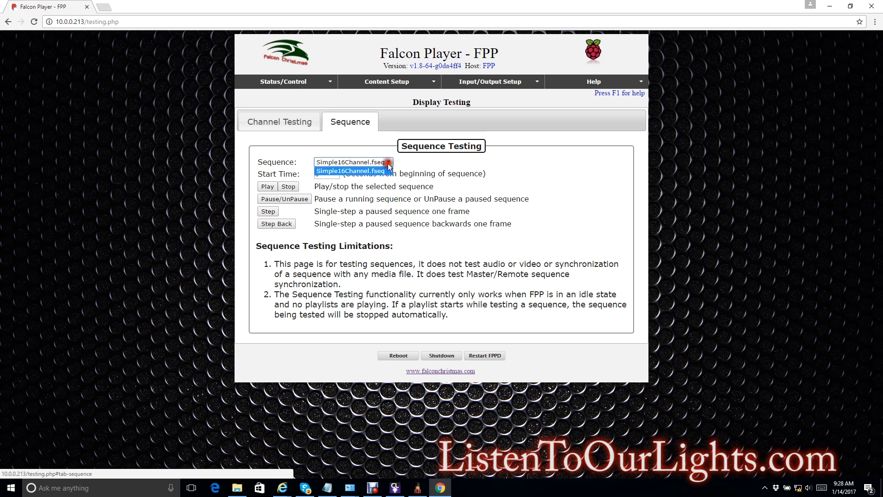
click(389, 166)
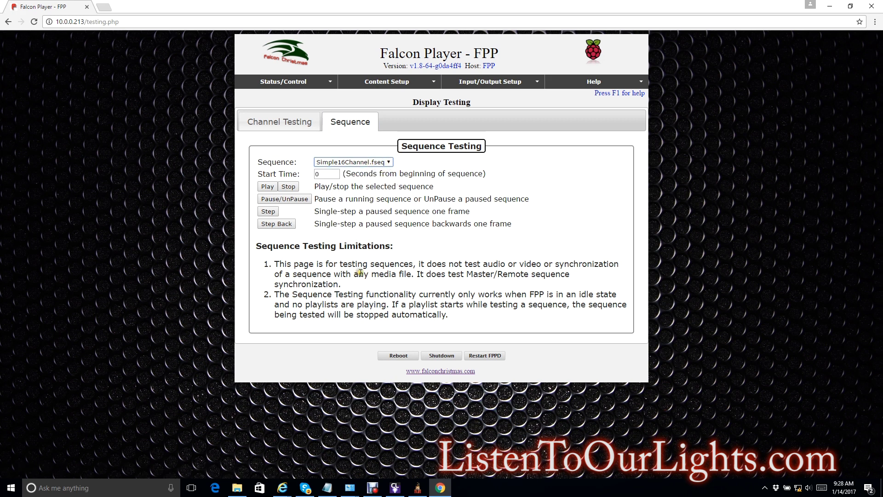